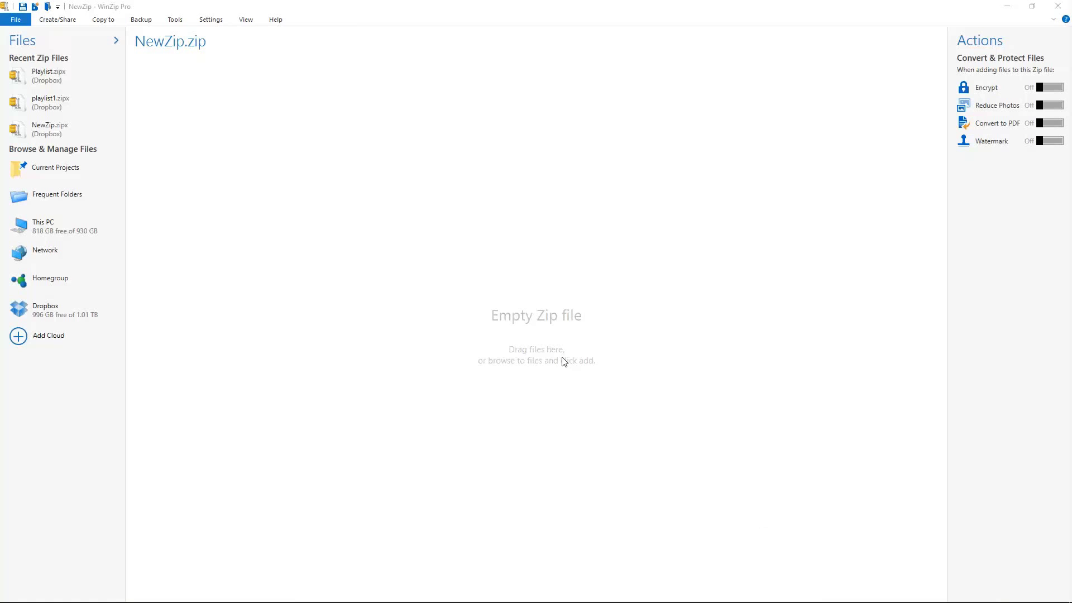
# - Open WinZip Options at the Contacts page and bring up the Add a Contact Source dialog
pyautogui.click(208, 21)
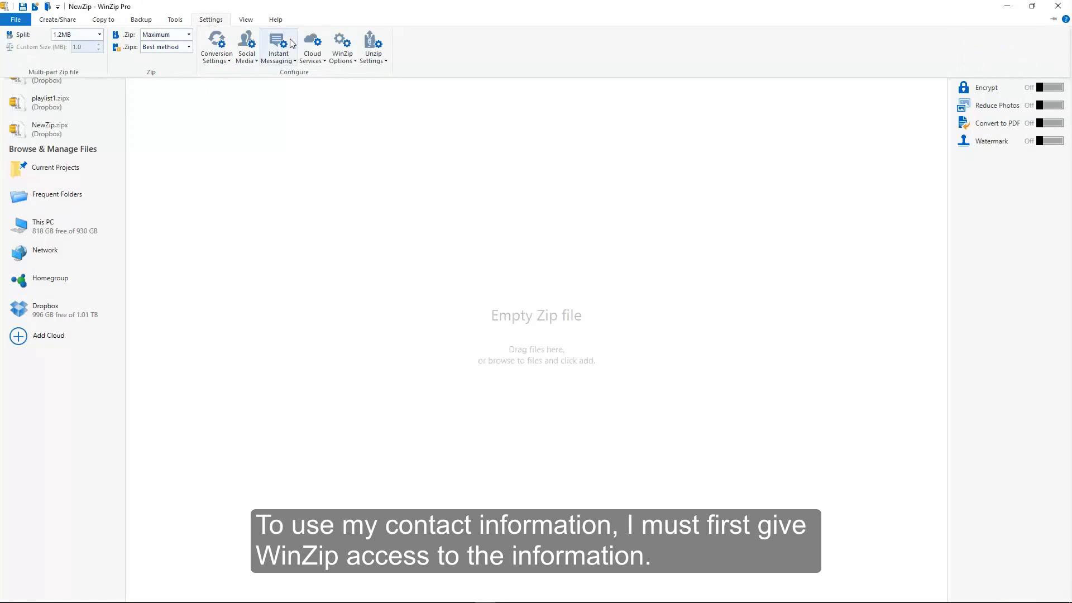
pyautogui.click(336, 40)
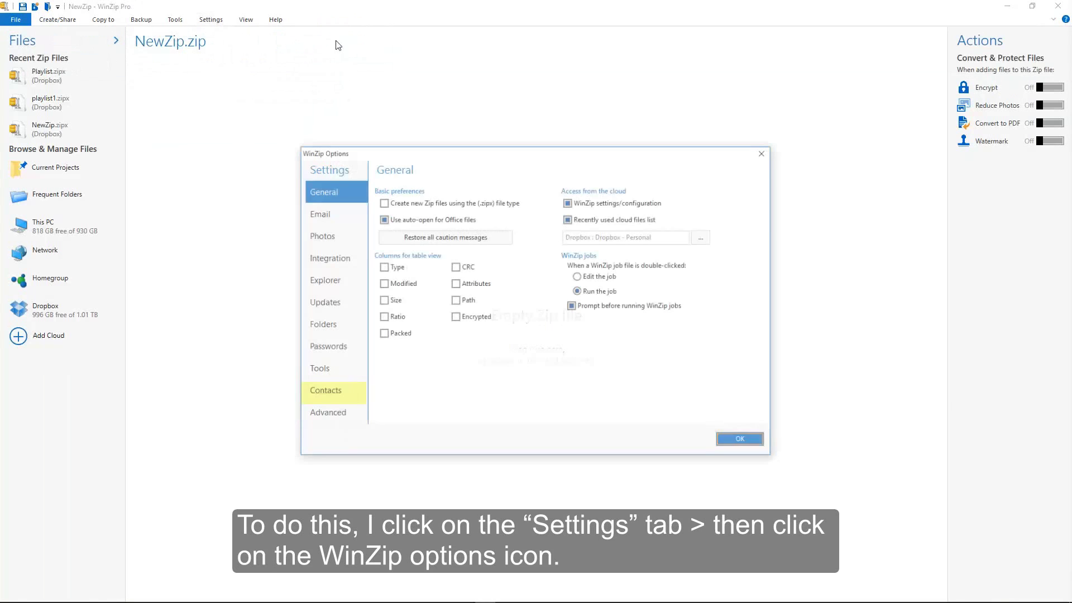
pyautogui.click(335, 394)
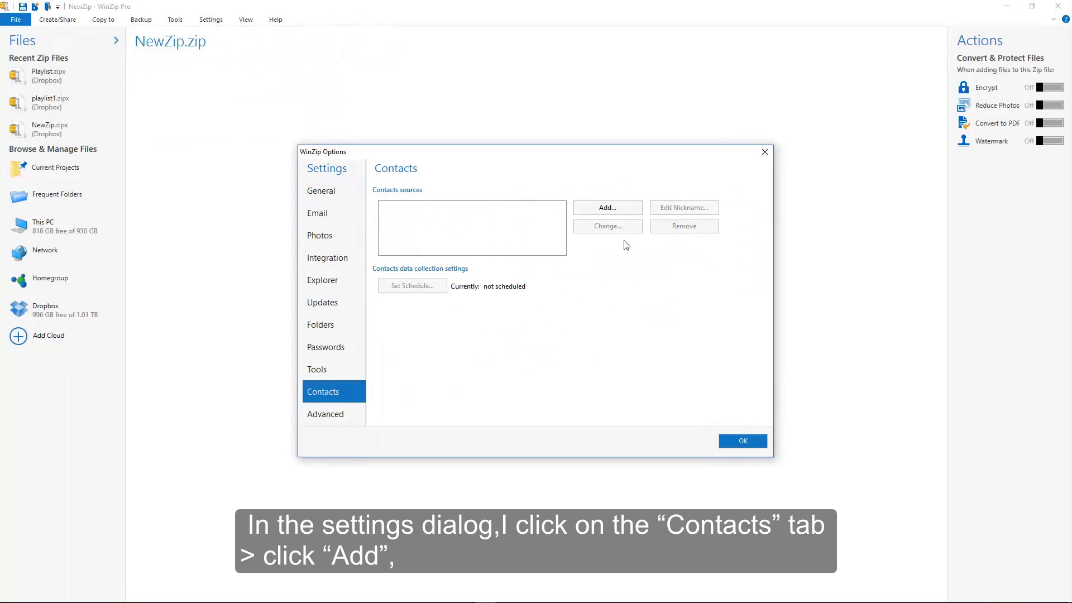
pyautogui.click(605, 210)
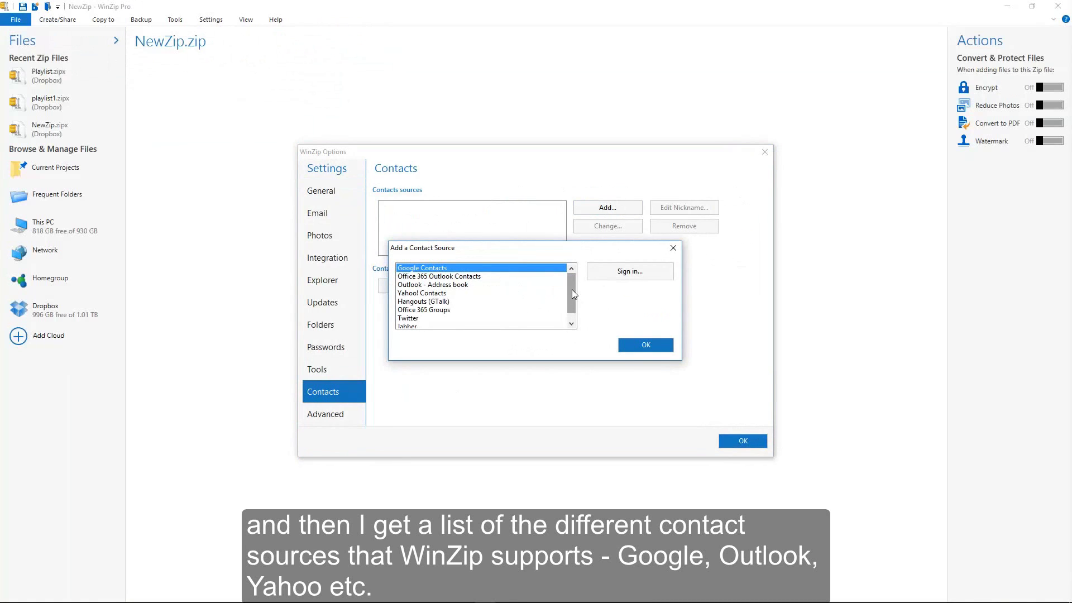
pyautogui.moveTo(572, 289)
pyautogui.mouseDown()
pyautogui.moveTo(576, 311)
pyautogui.moveTo(575, 284)
pyautogui.mouseUp()
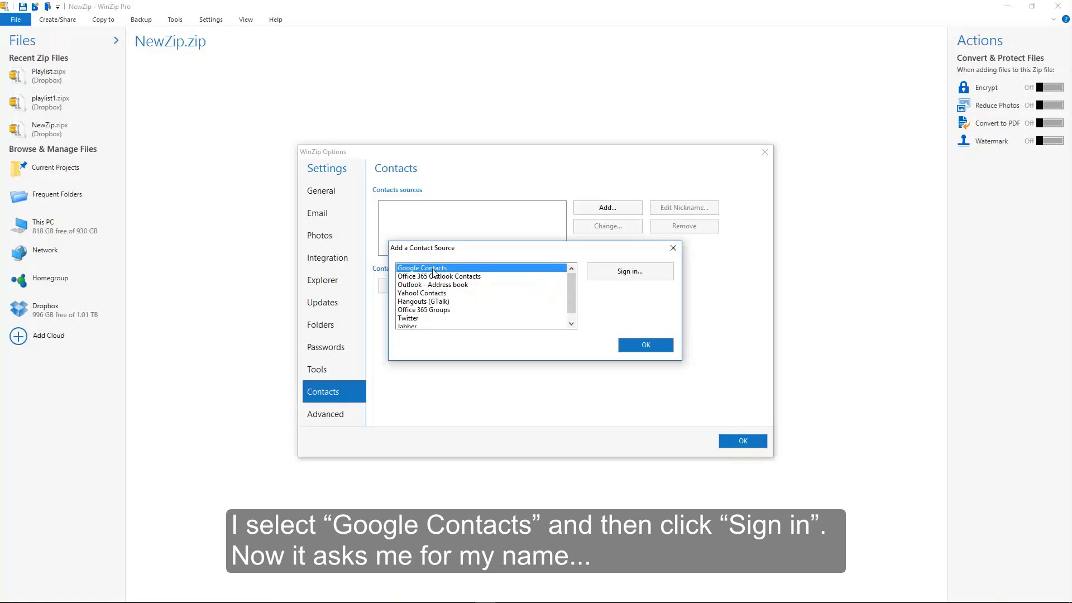
# - Sign in to Google Contacts with the Gmail address and the account password
pyautogui.click(621, 276)
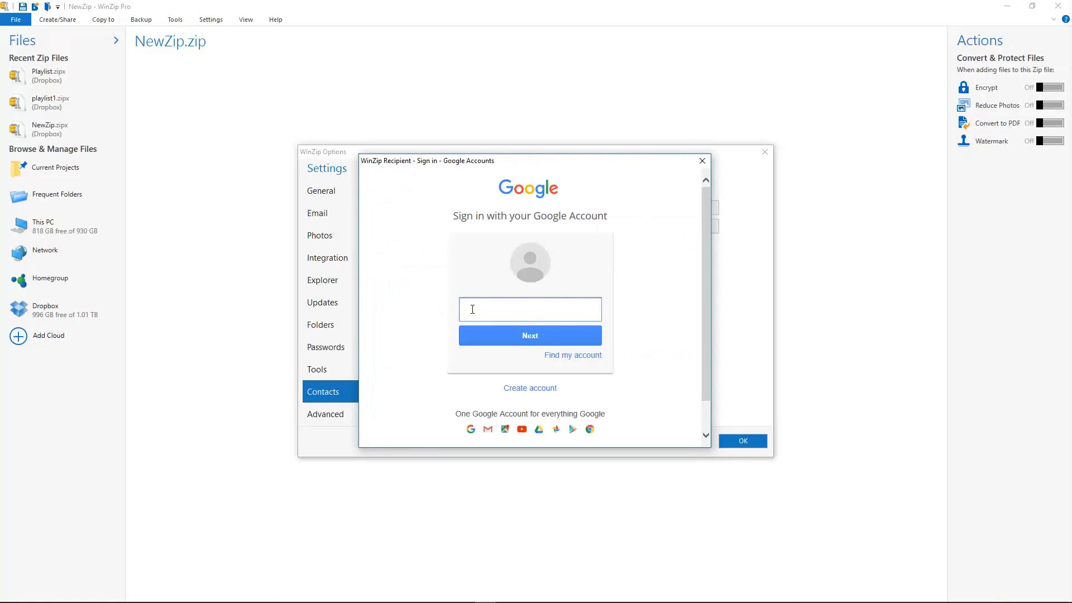
pyautogui.write('user@gmail.com')
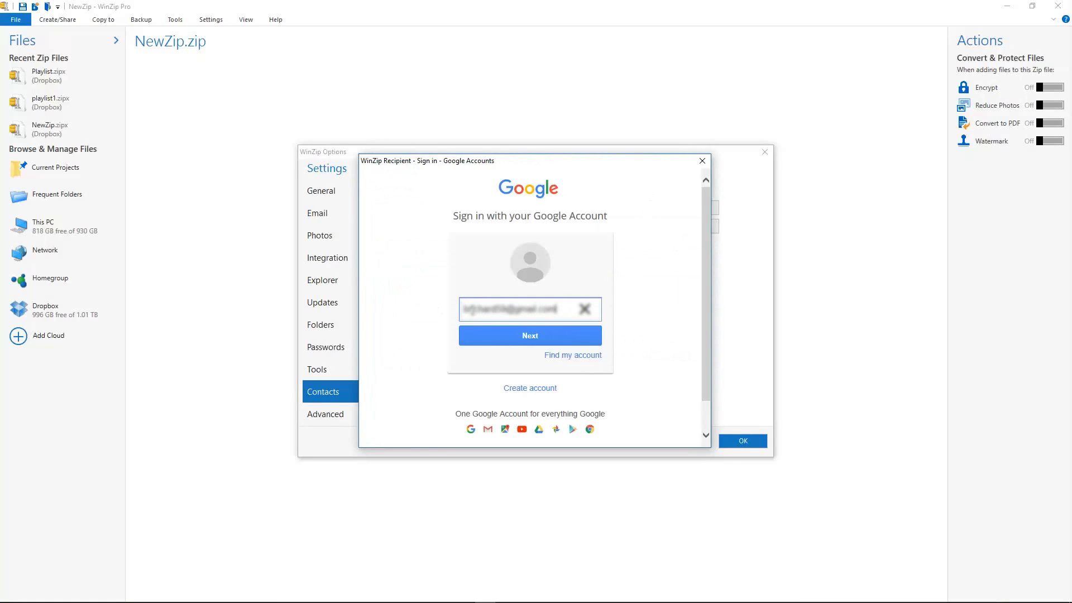
pyautogui.click(504, 333)
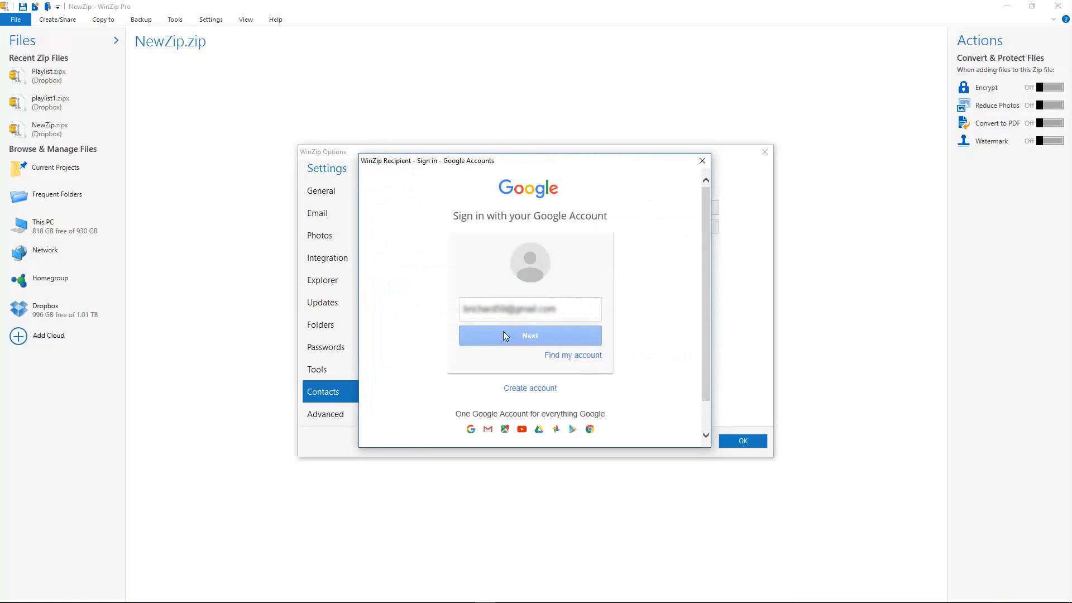
pyautogui.click(510, 328)
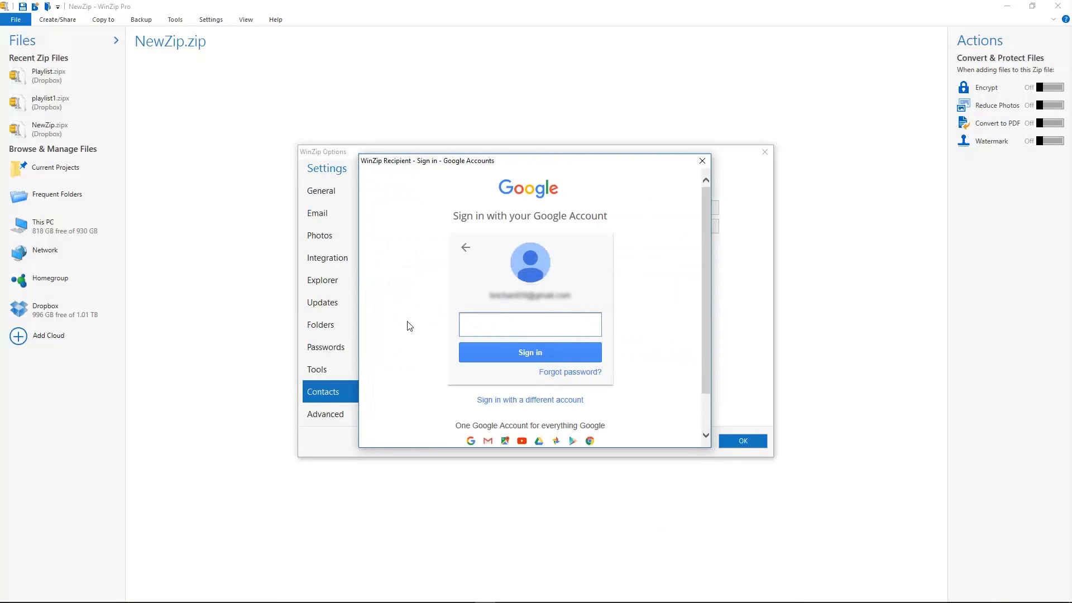
pyautogui.write('••••••••••')
pyautogui.click(517, 353)
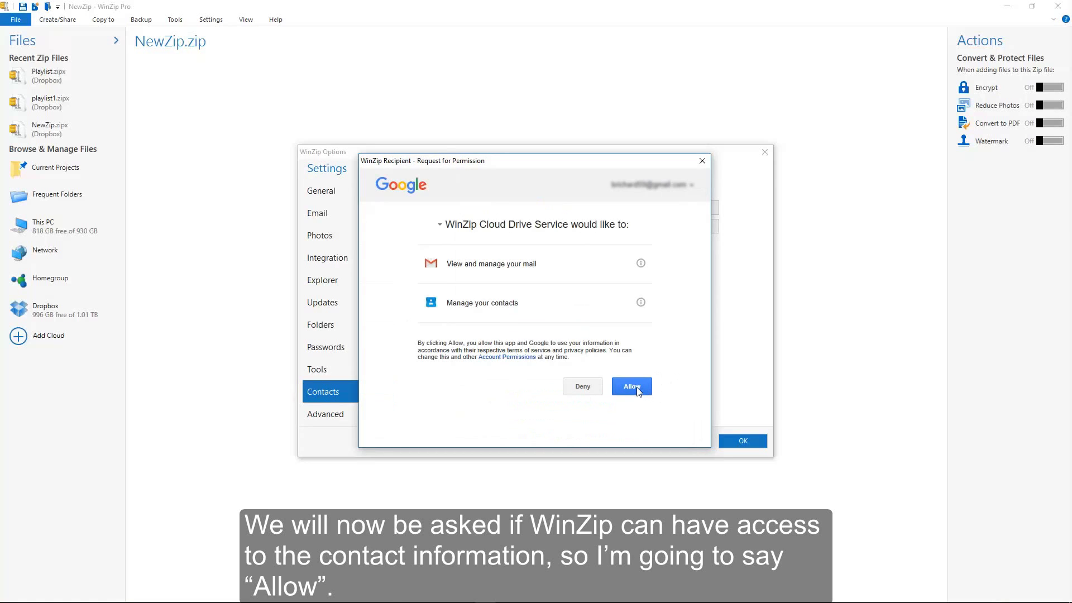
# - Allow WinZip access and schedule weekly Google Contacts updates on Mondays, confirming with the password
pyautogui.click(637, 388)
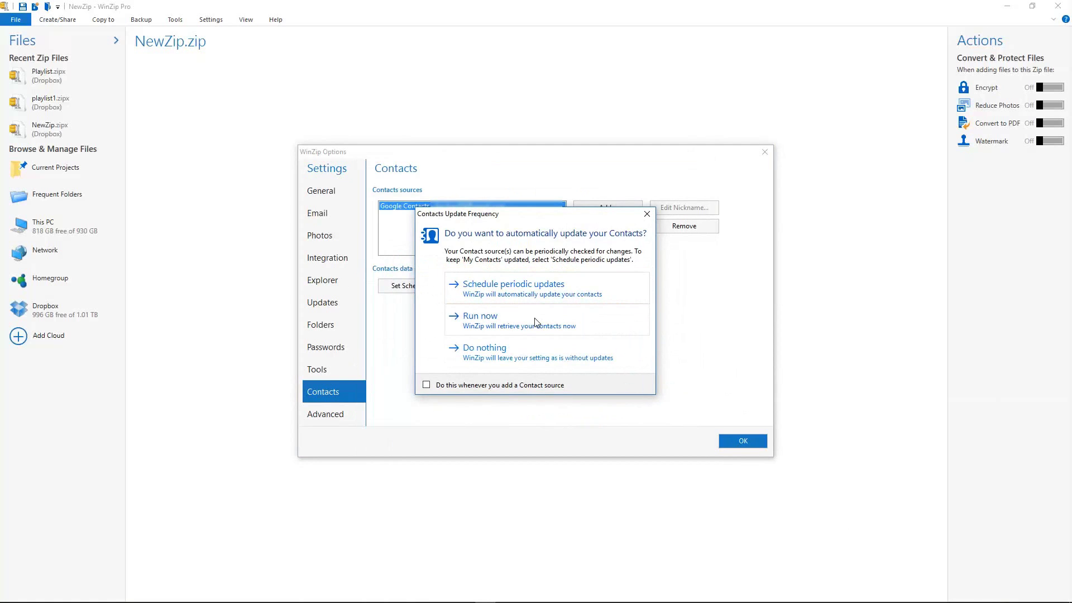
pyautogui.click(530, 294)
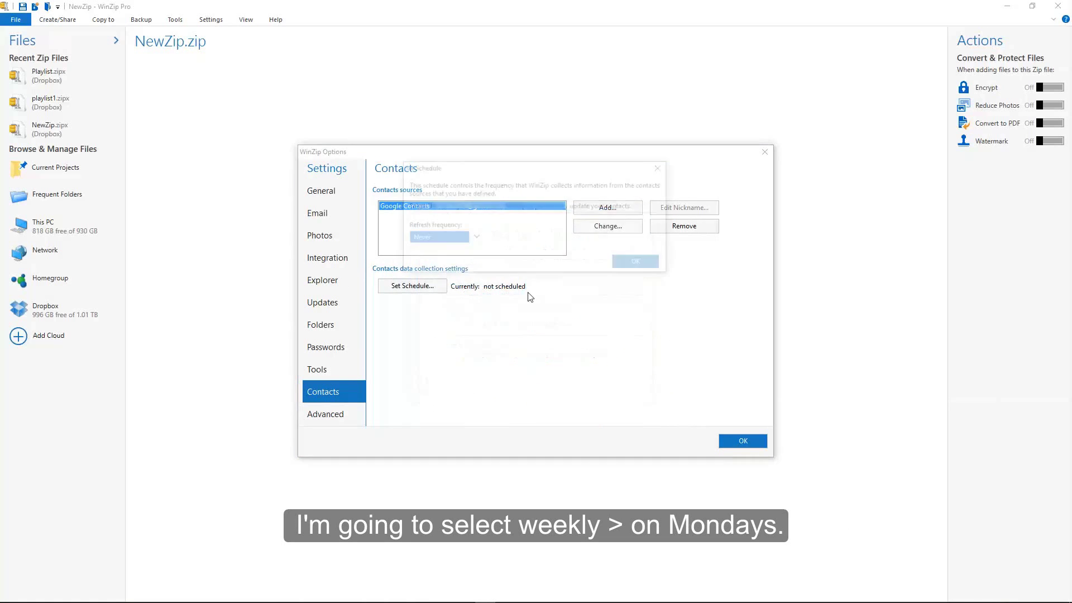
pyautogui.click(473, 238)
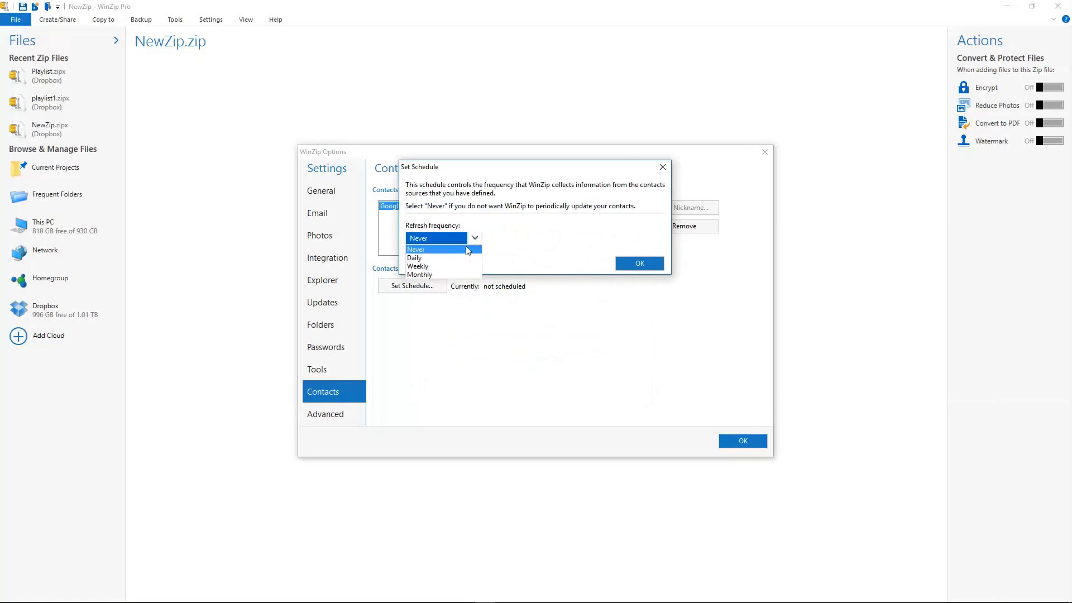
pyautogui.click(439, 266)
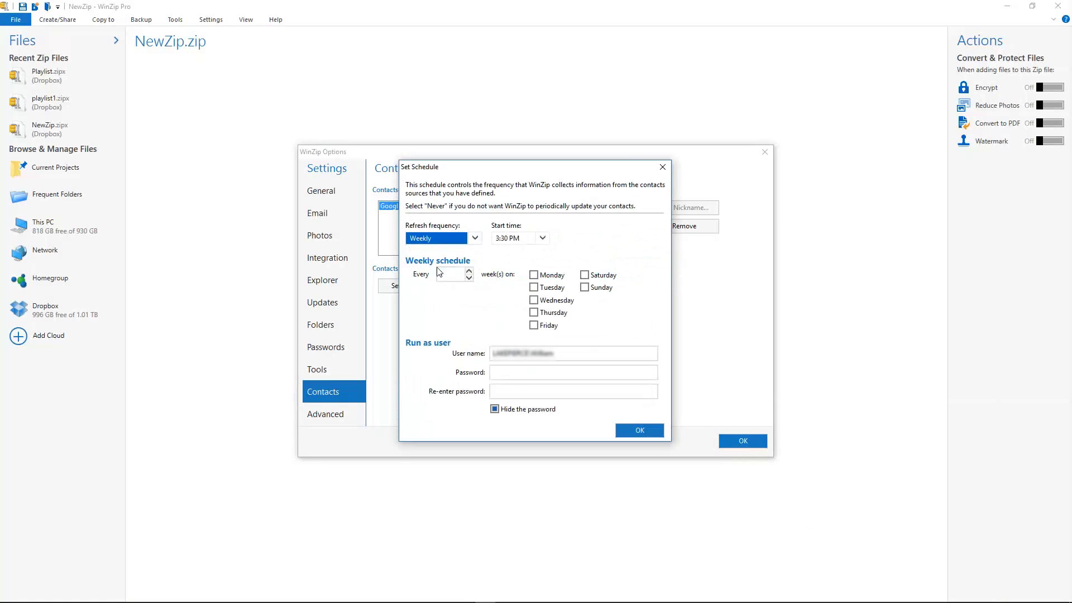
pyautogui.click(533, 276)
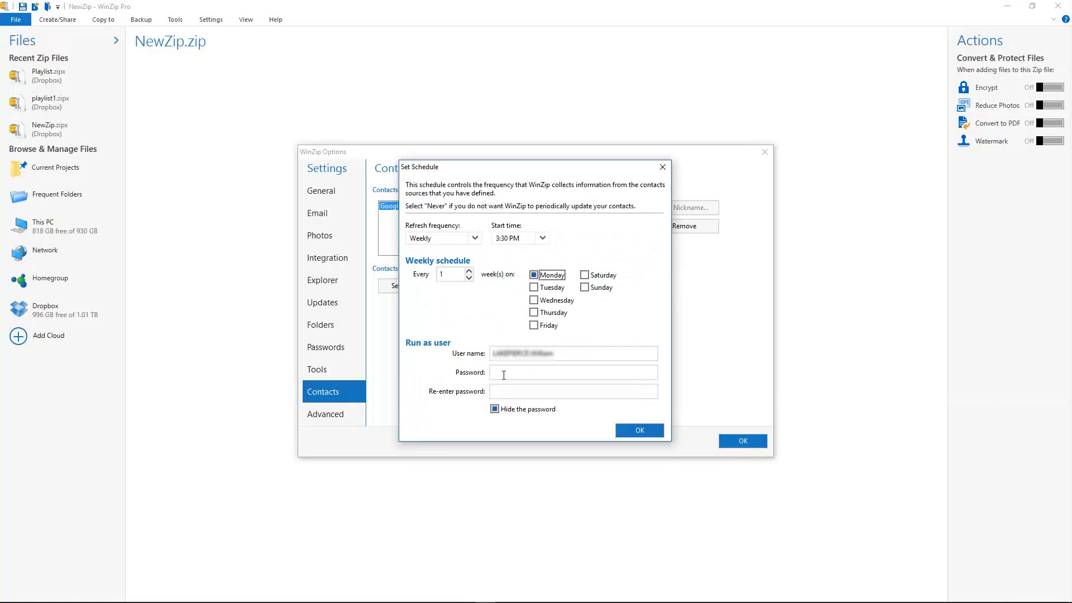
pyautogui.click(504, 375)
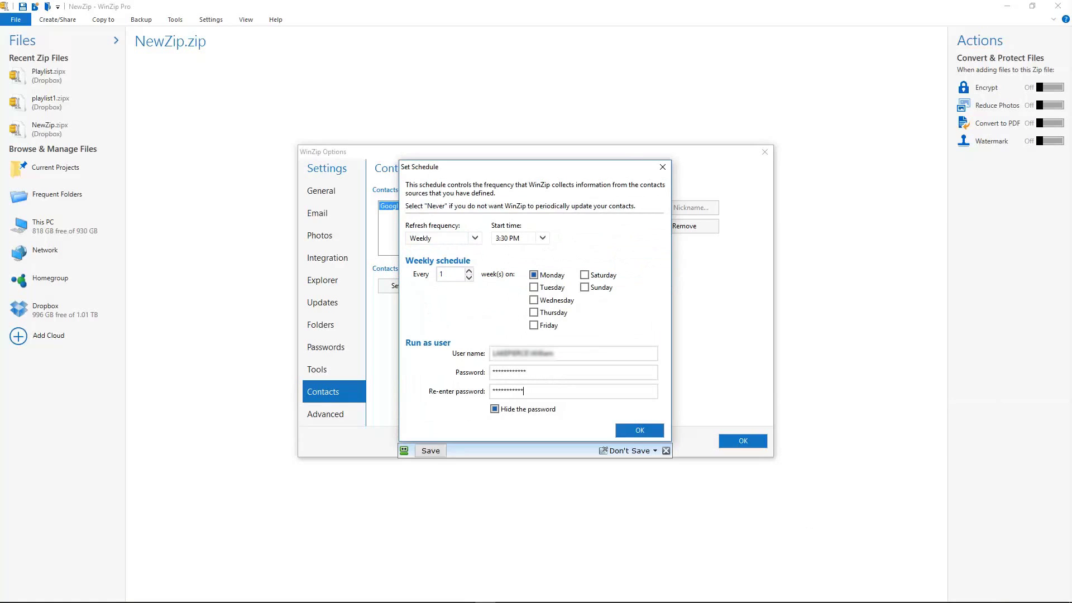
pyautogui.click(630, 430)
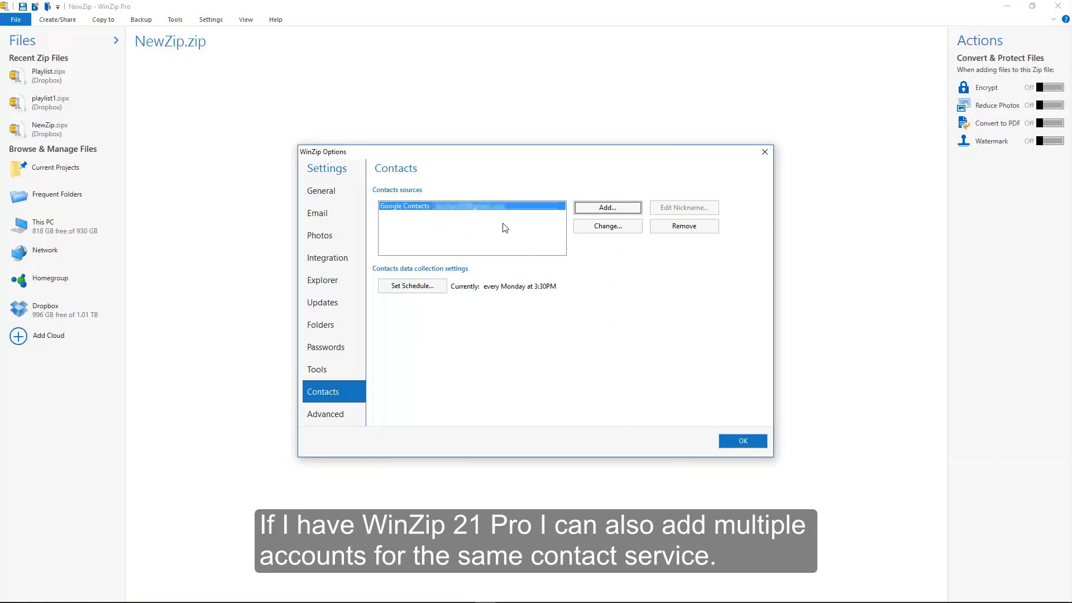
# - Reopen Add a Contact Source and start signing in to another Google Contacts account
pyautogui.click(599, 210)
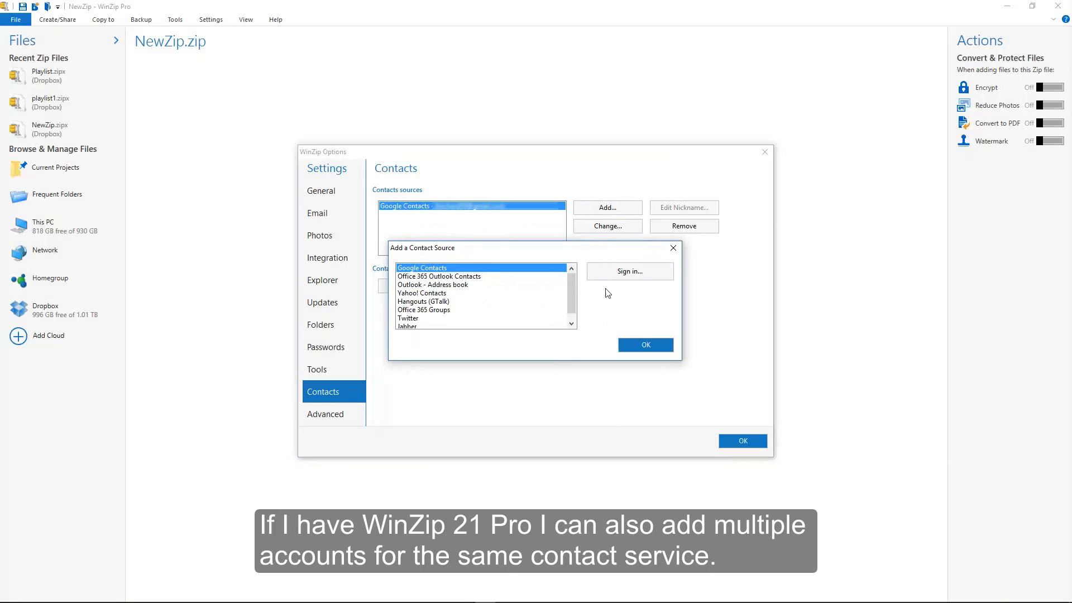
pyautogui.click(674, 251)
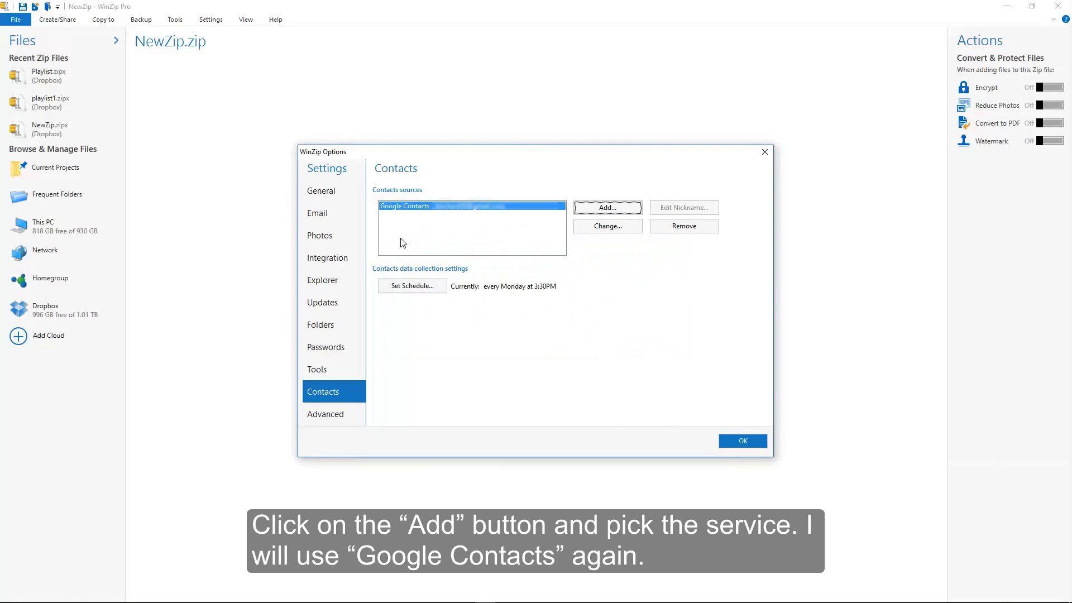
pyautogui.click(595, 209)
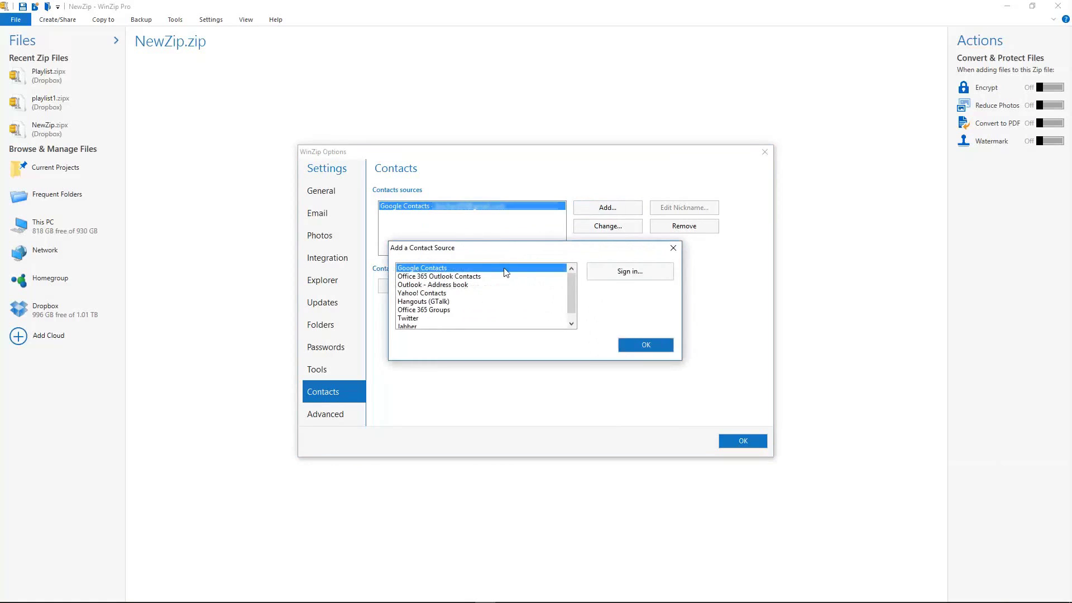
pyautogui.click(617, 274)
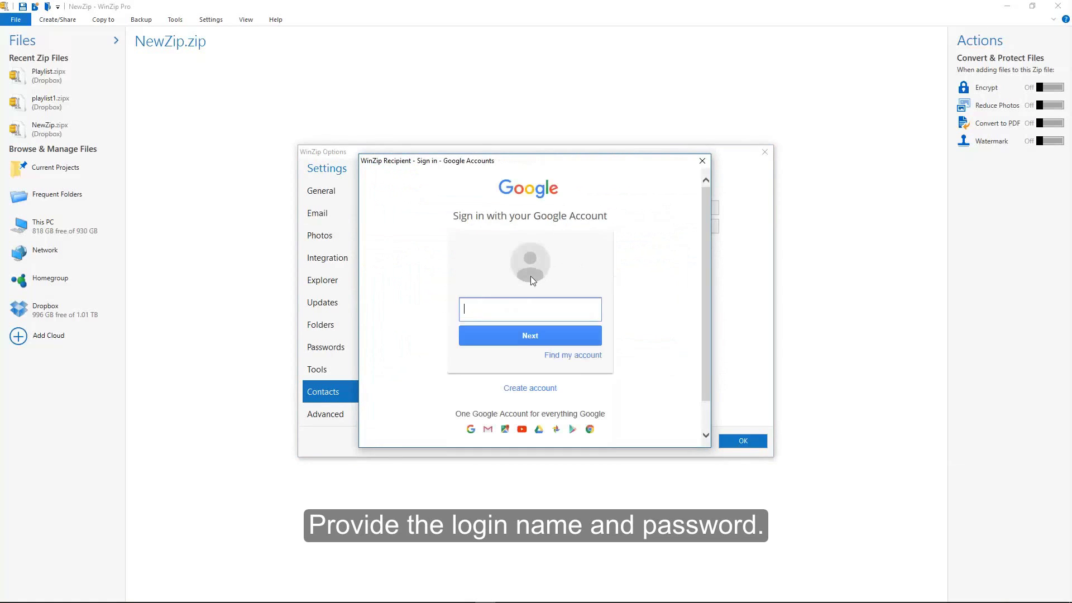
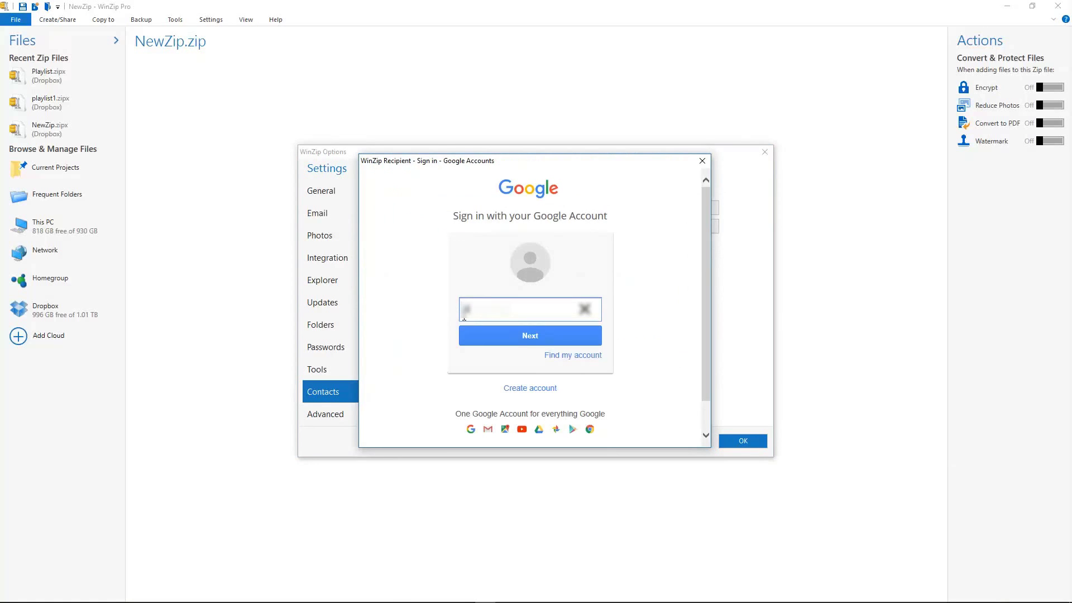
# - Enter the second Google account's e-mail address and password
pyautogui.write('m')
pyautogui.click(493, 331)
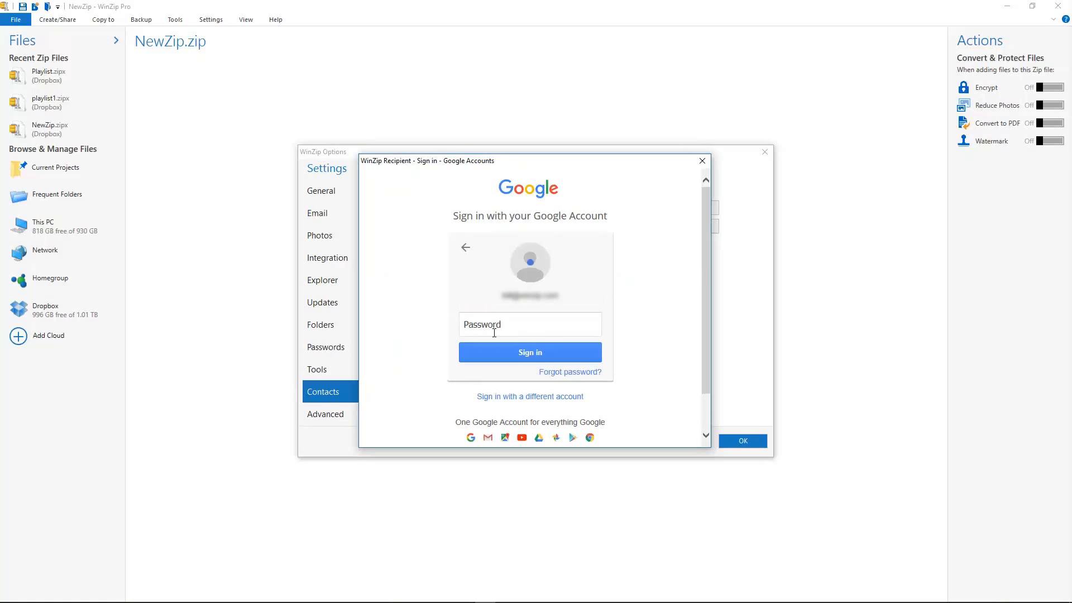
pyautogui.write('••••••••')
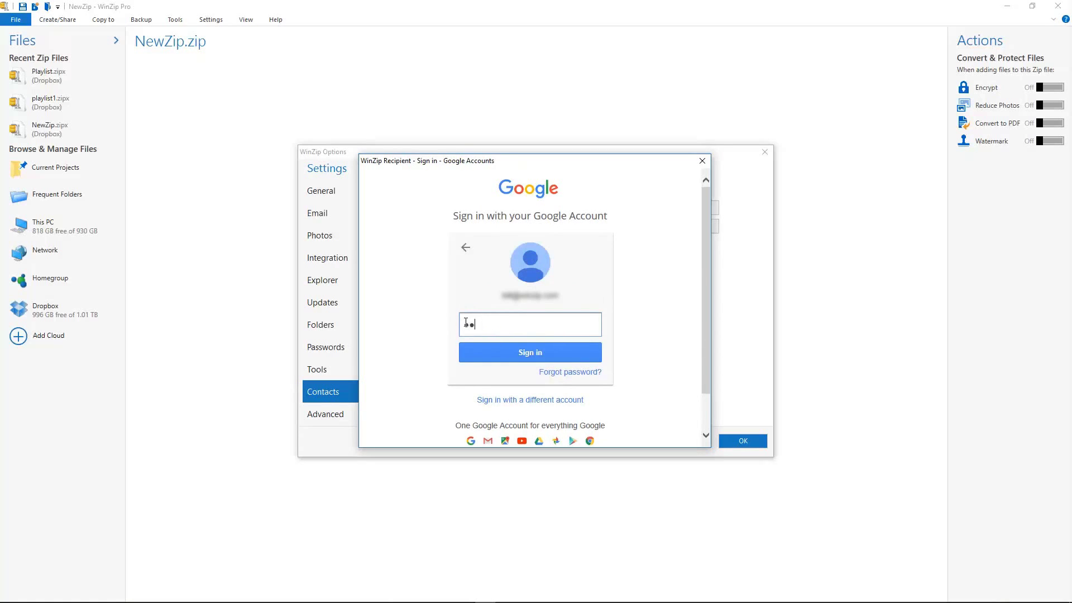
pyautogui.click(535, 352)
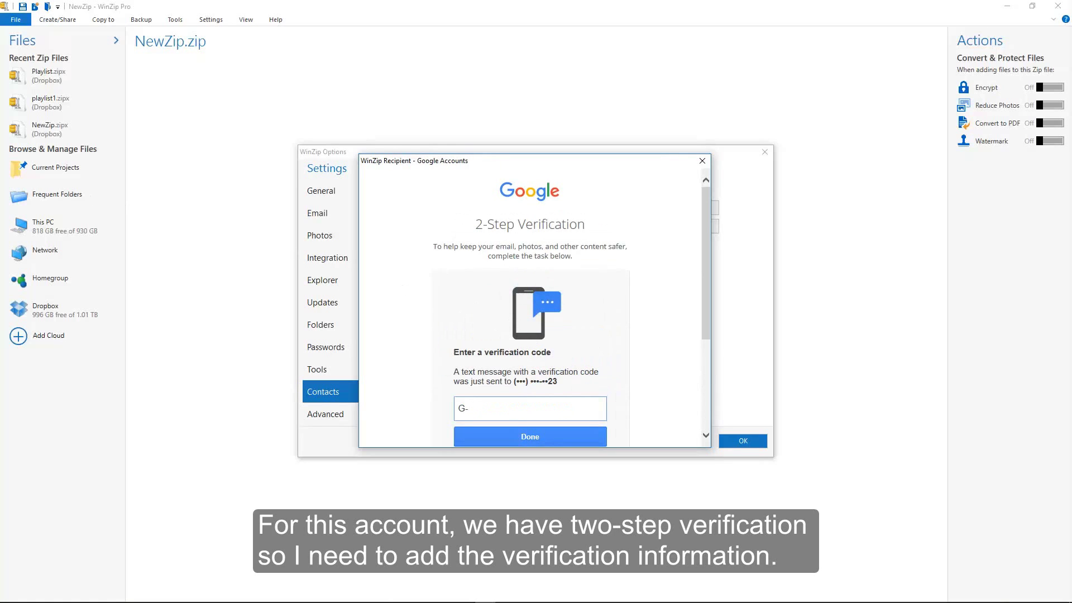
pyautogui.write('123456')
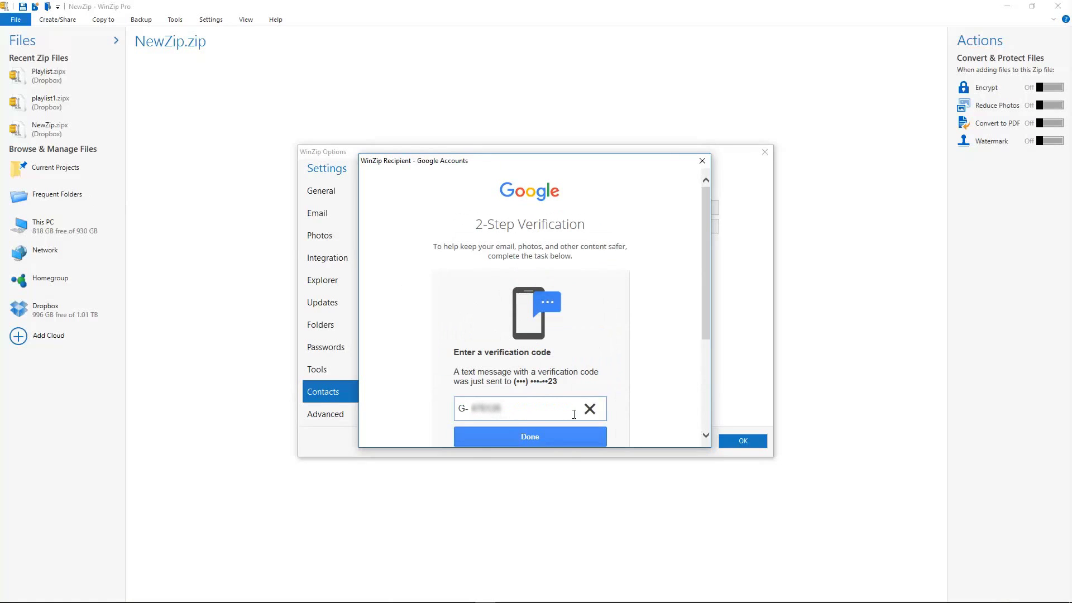
pyautogui.click(557, 440)
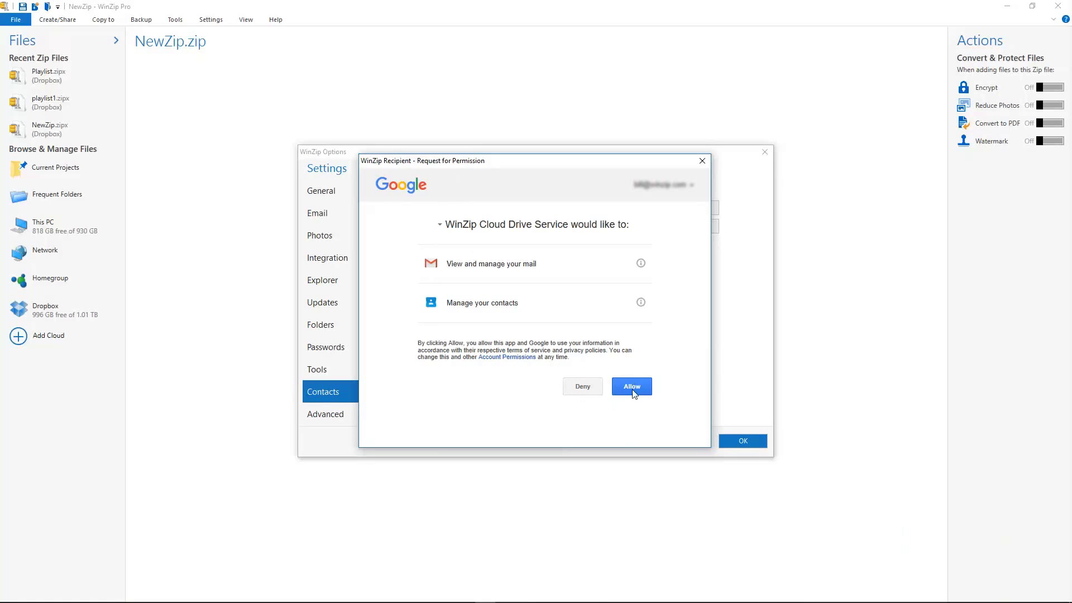
pyautogui.click(633, 390)
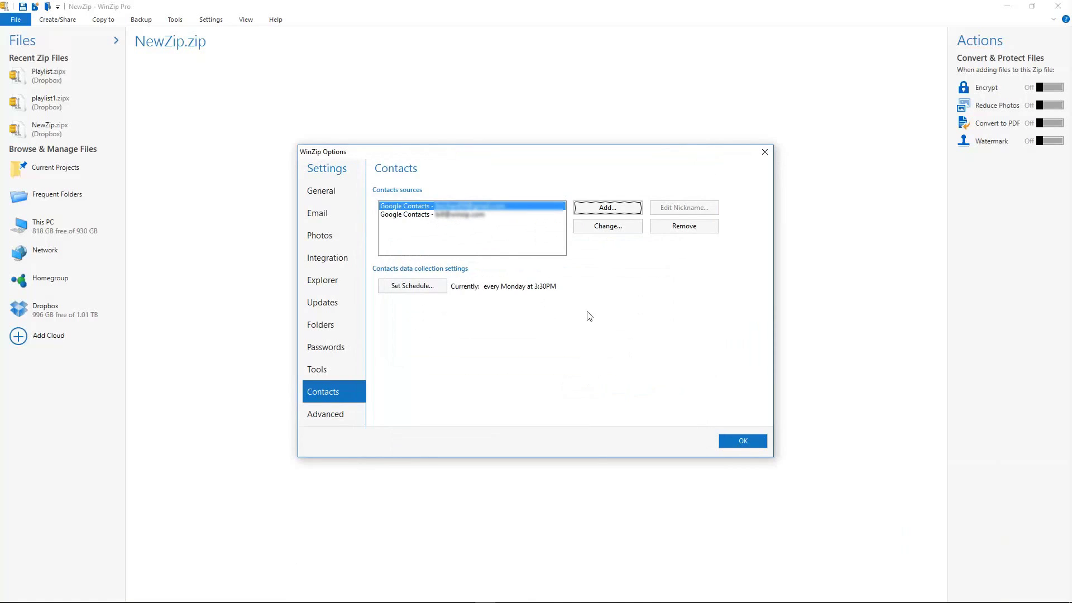
pyautogui.click(740, 441)
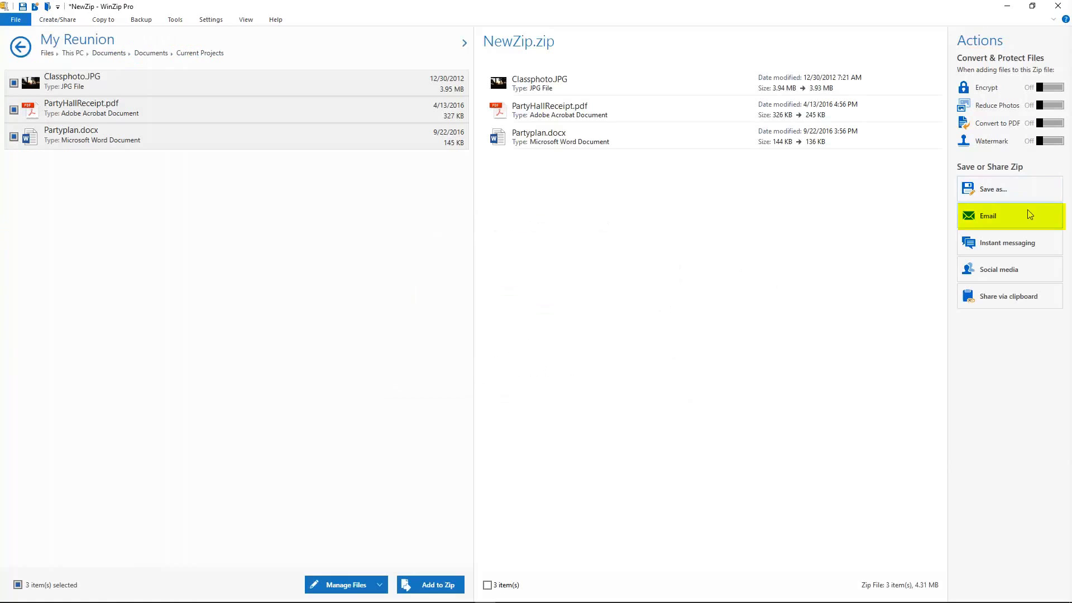
pyautogui.click(1027, 212)
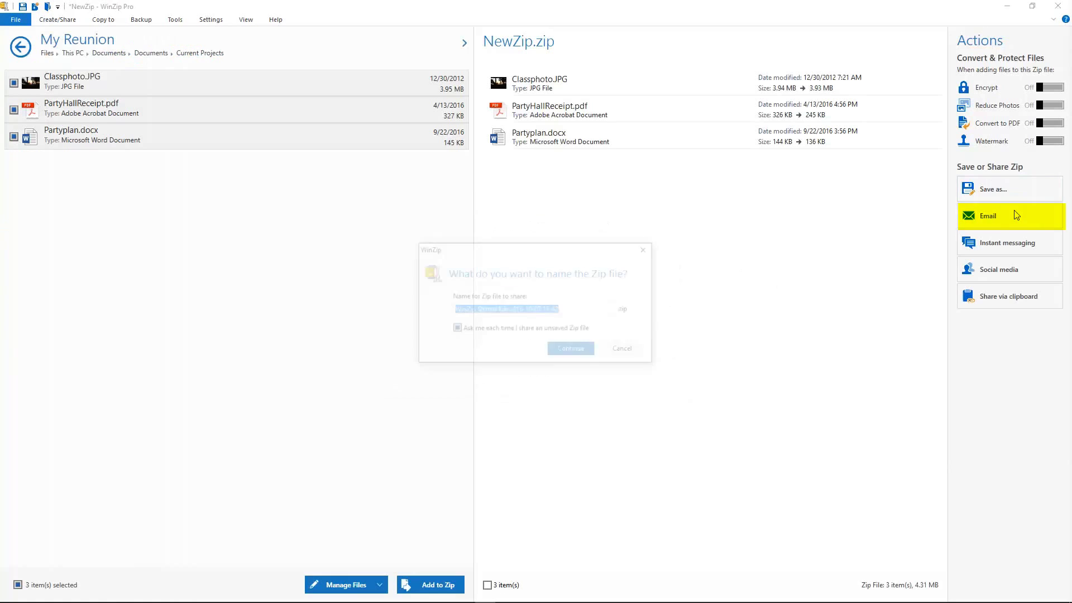
pyautogui.click(572, 354)
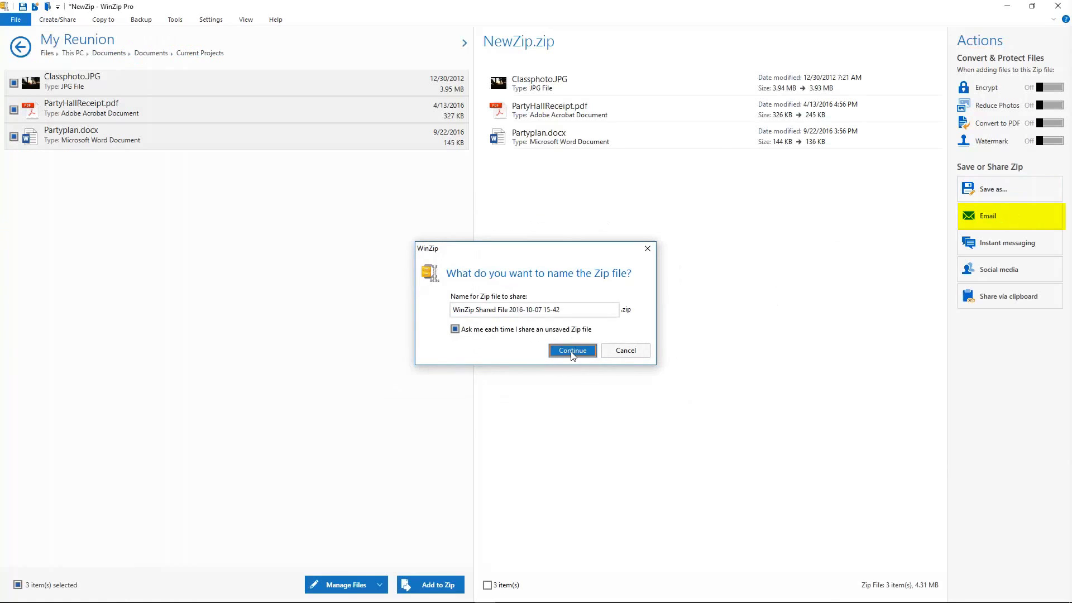
pyautogui.click(458, 199)
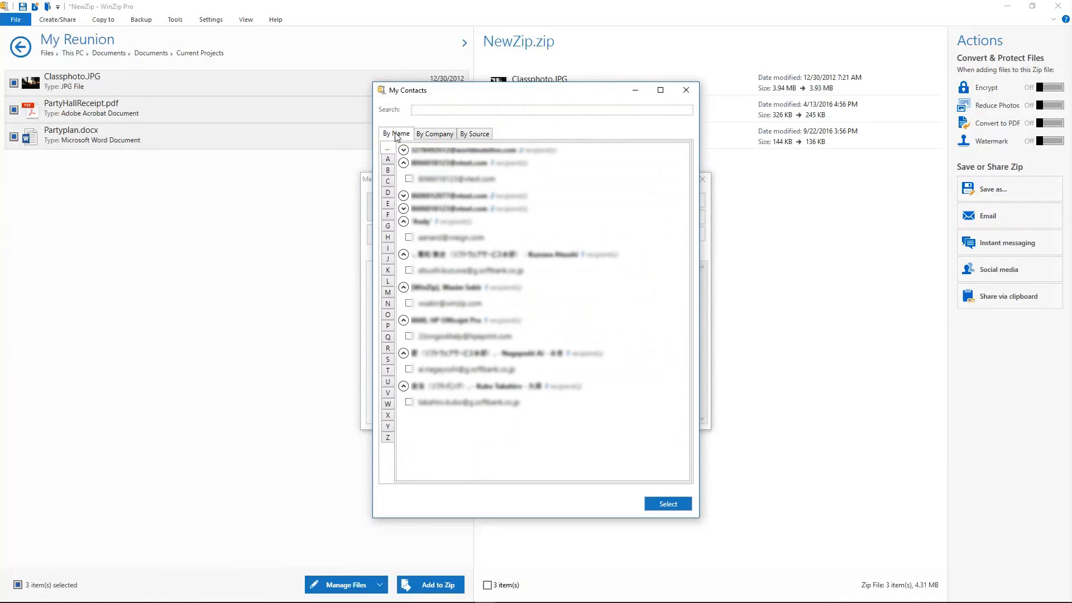
pyautogui.click(431, 138)
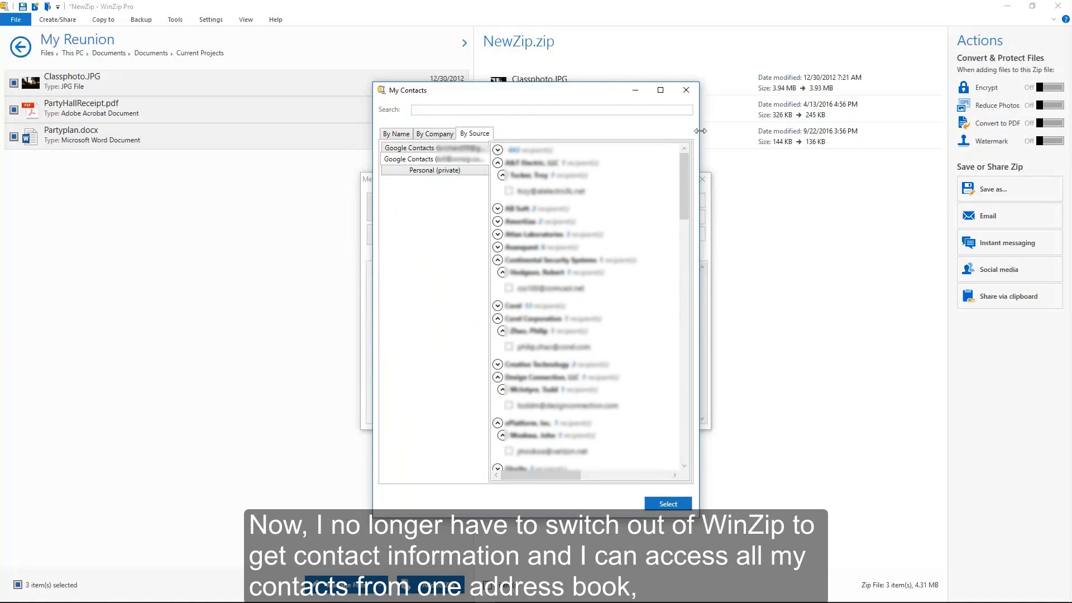
pyautogui.click(686, 89)
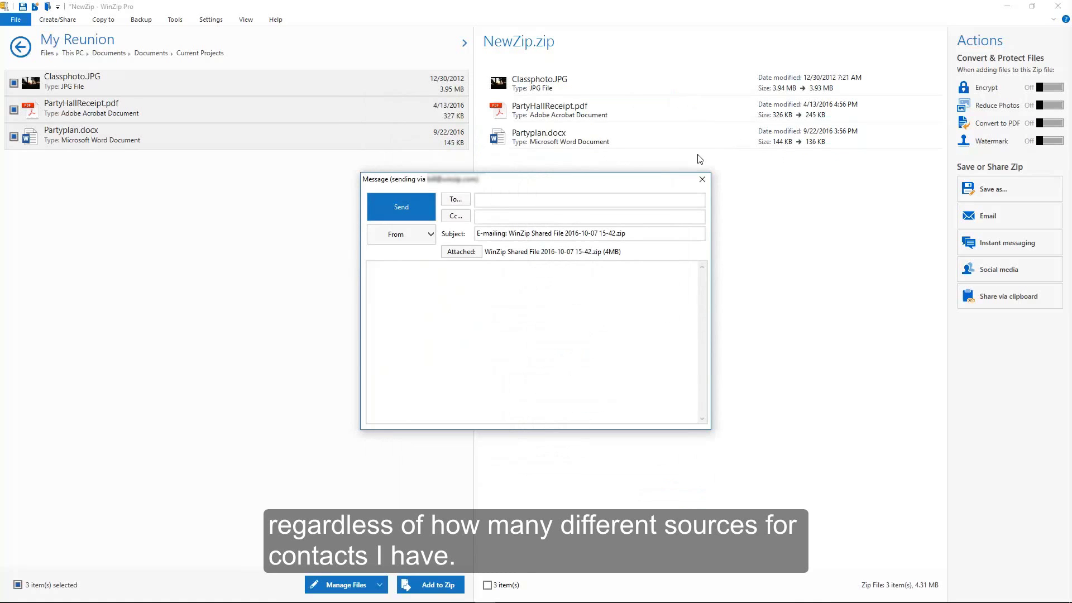